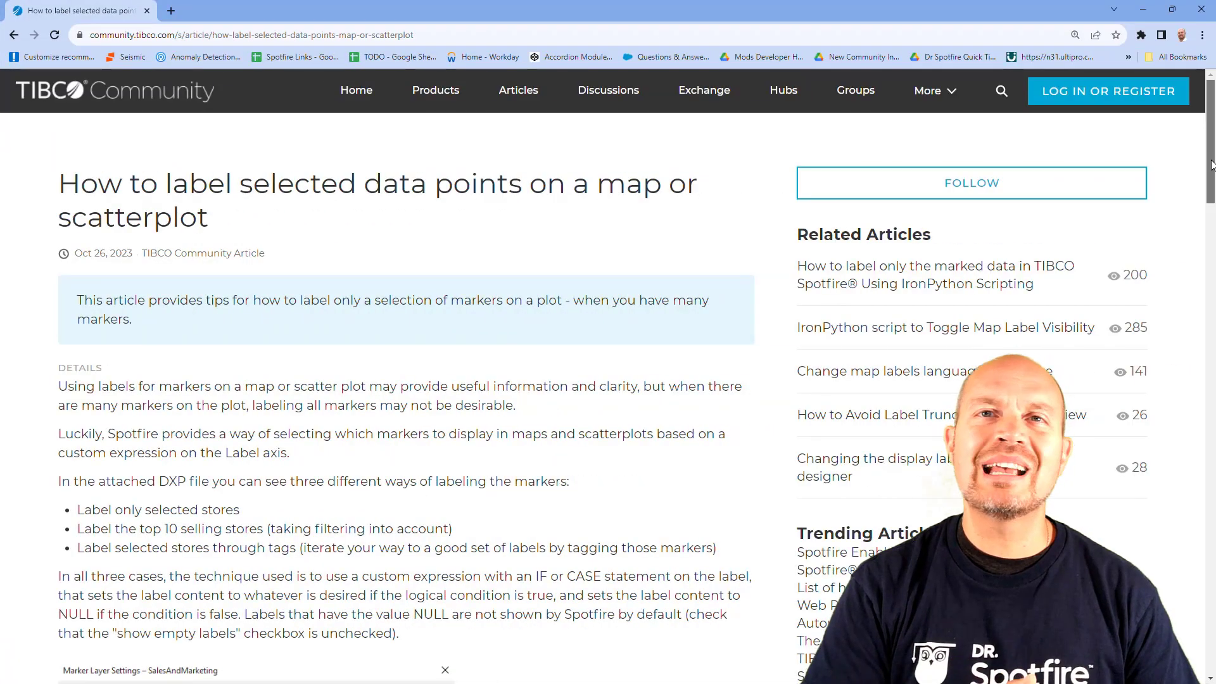
Step: Scroll through the TIBCO Community article on labelling selected map and scatterplot points
drag(1210, 165, 1206, 287)
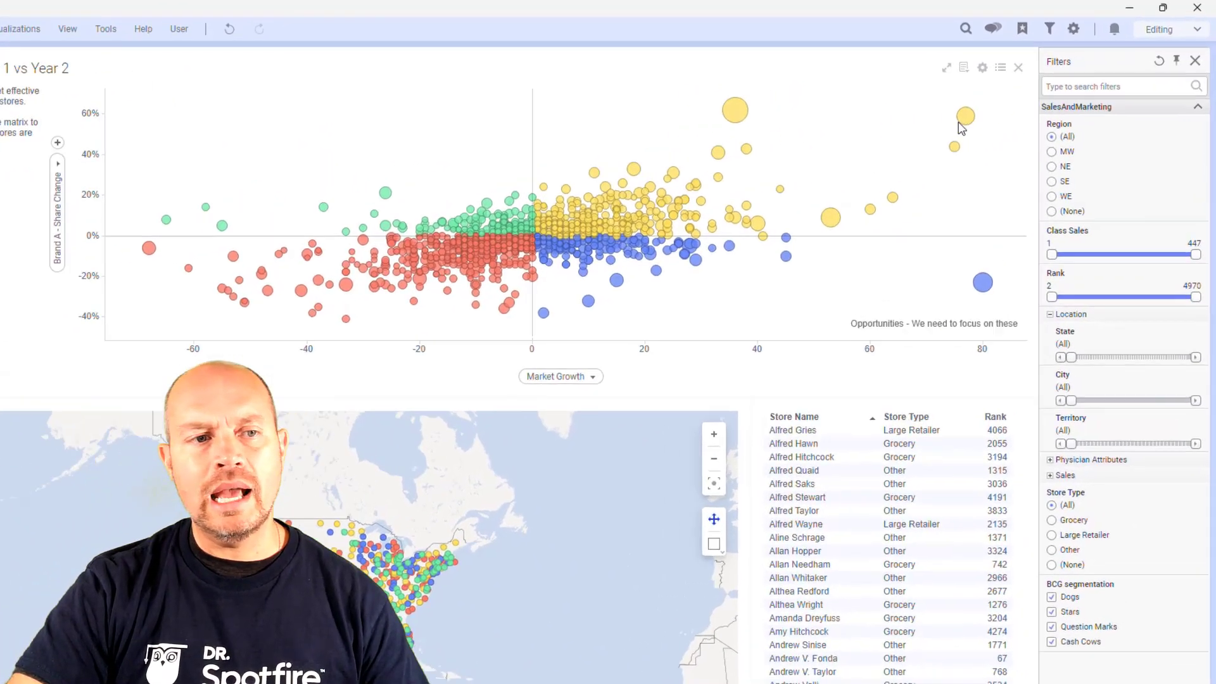
Step: Mark the far-right stores, left-side markers, a yellow Stars cluster and the three labelled outliers
drag(1020, 86, 927, 188)
drag(641, 377, 641, 379)
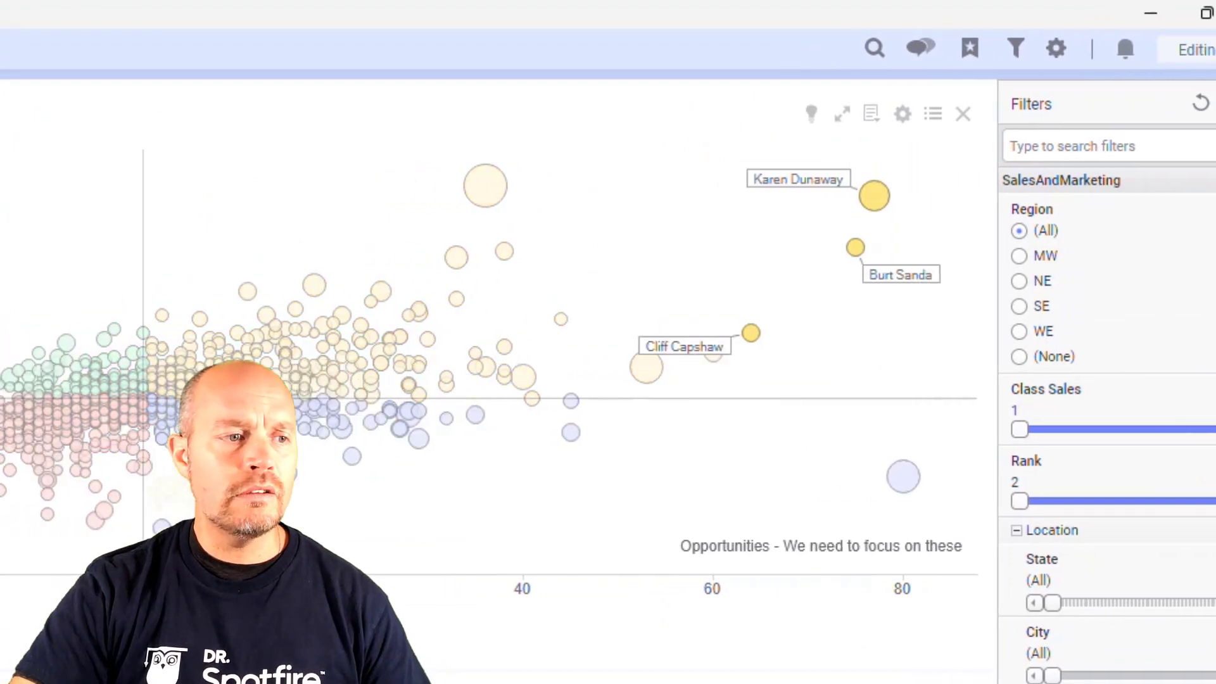
drag(576, 318, 665, 462)
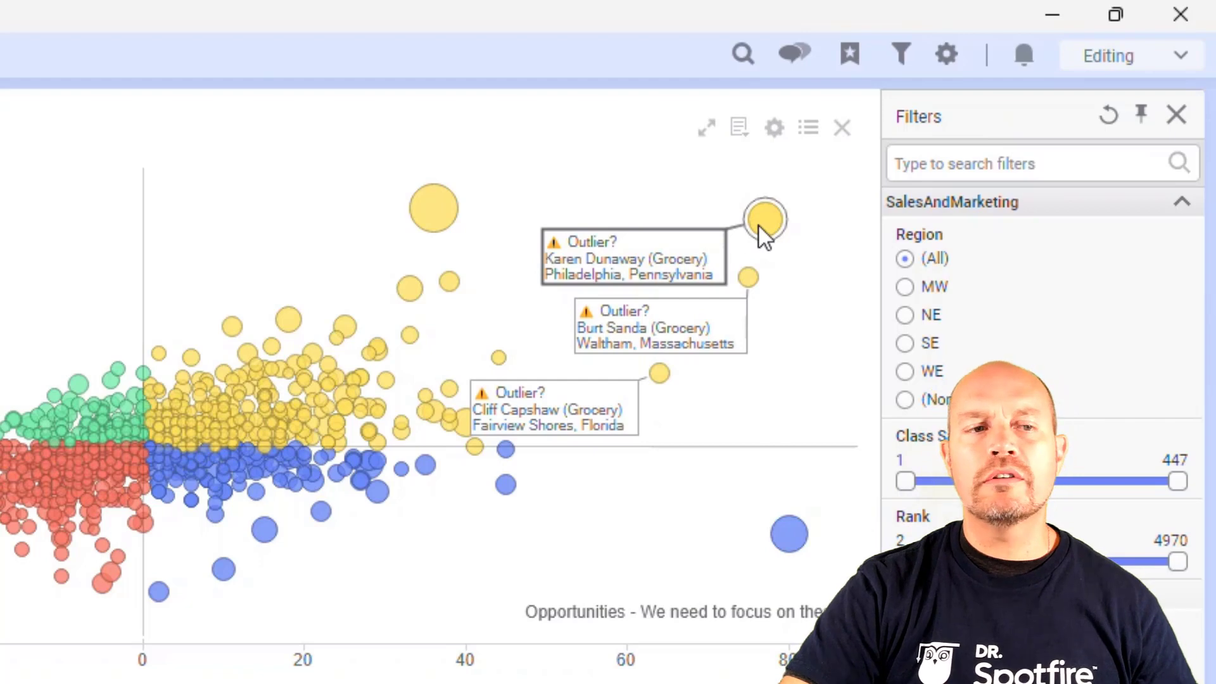
mouse_move(760, 226)
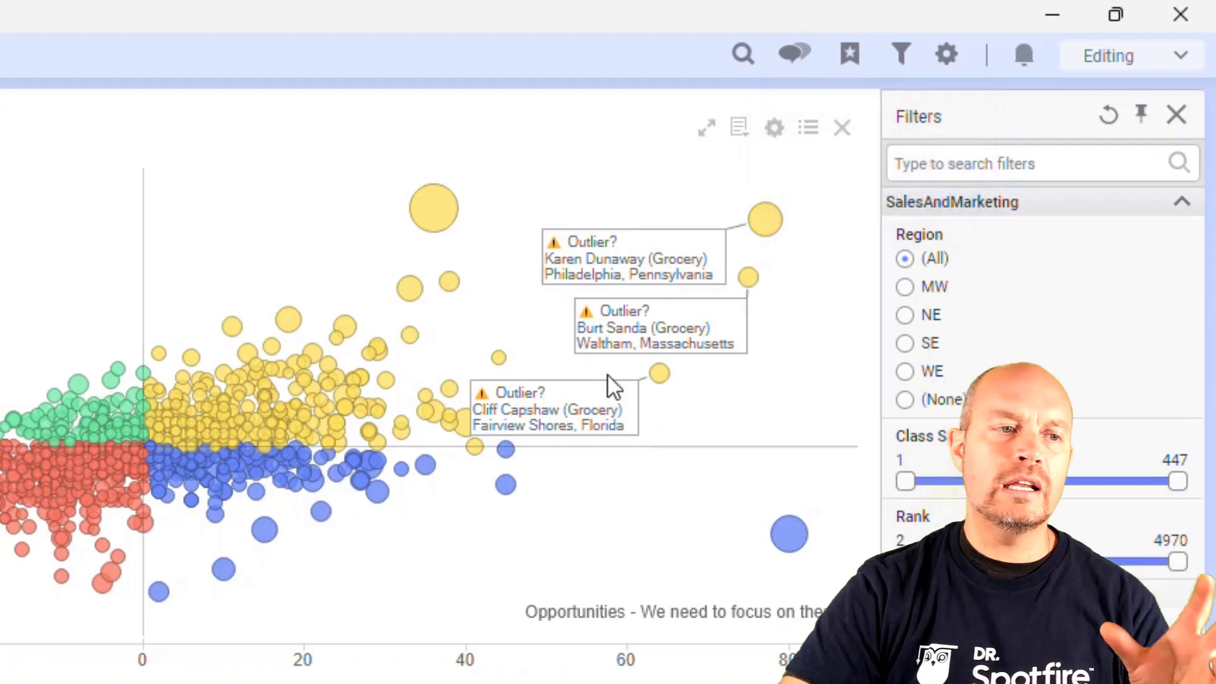
drag(213, 287, 342, 400)
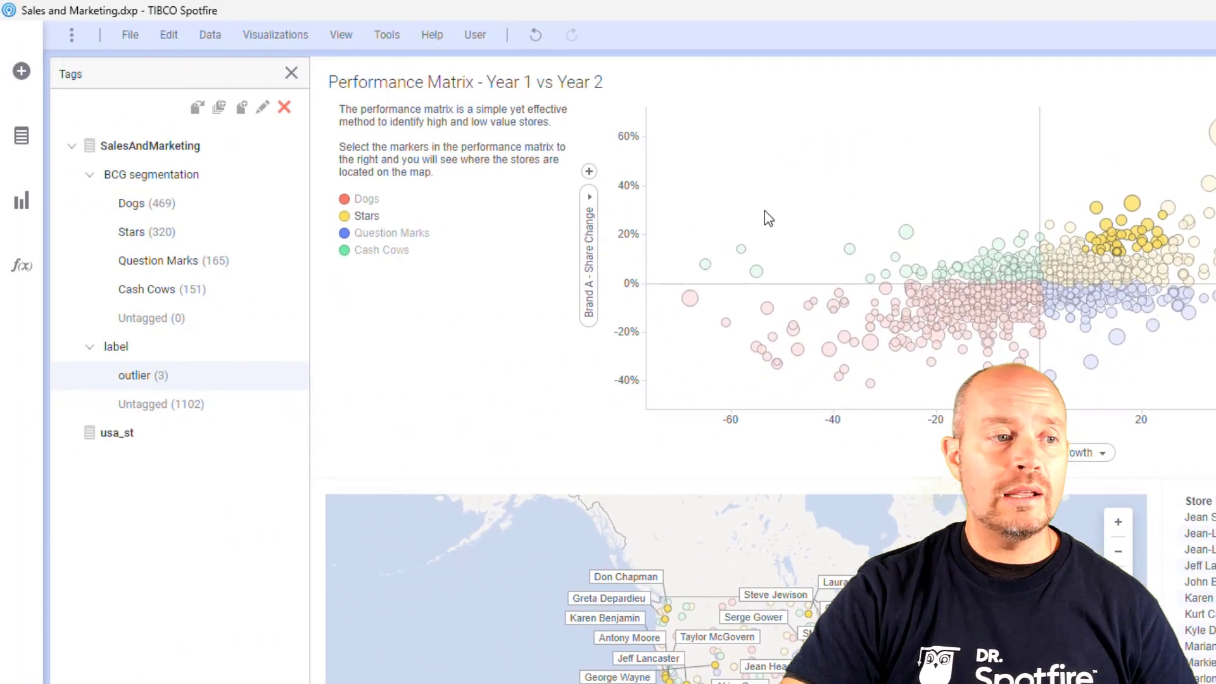
drag(764, 211, 670, 322)
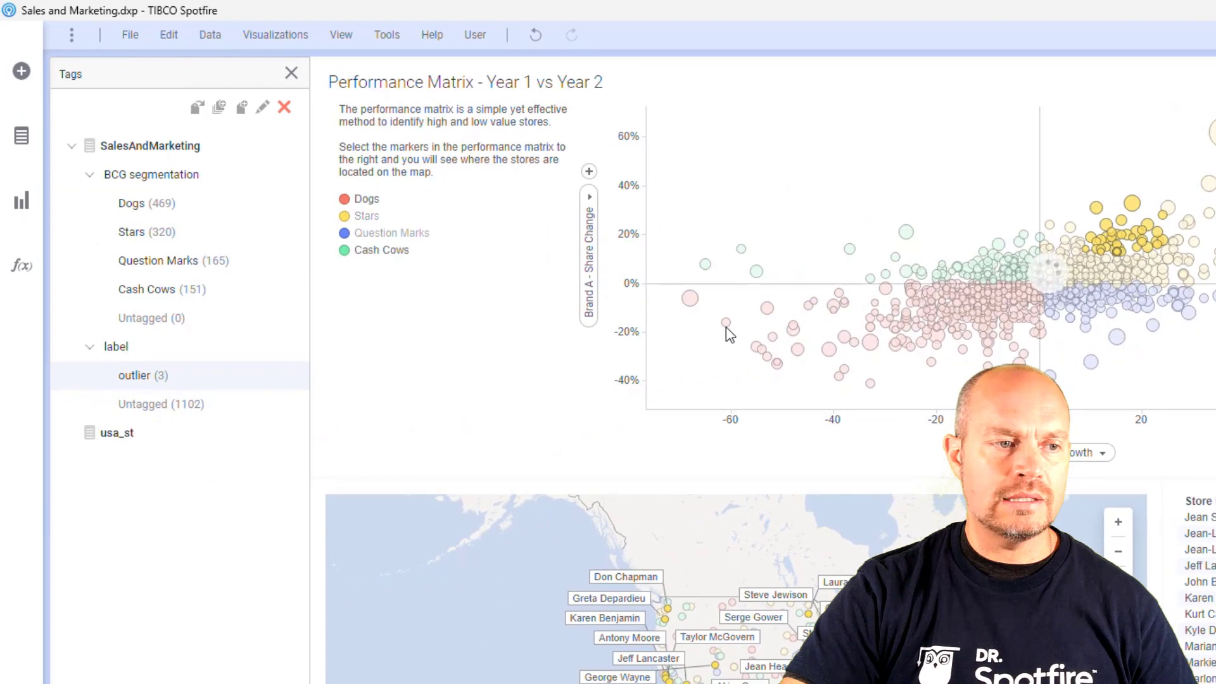
Step: Drag the outlier tag onto the Performance Matrix so it covers 7 stores
mouse_move(726, 327)
drag(150, 379, 1044, 276)
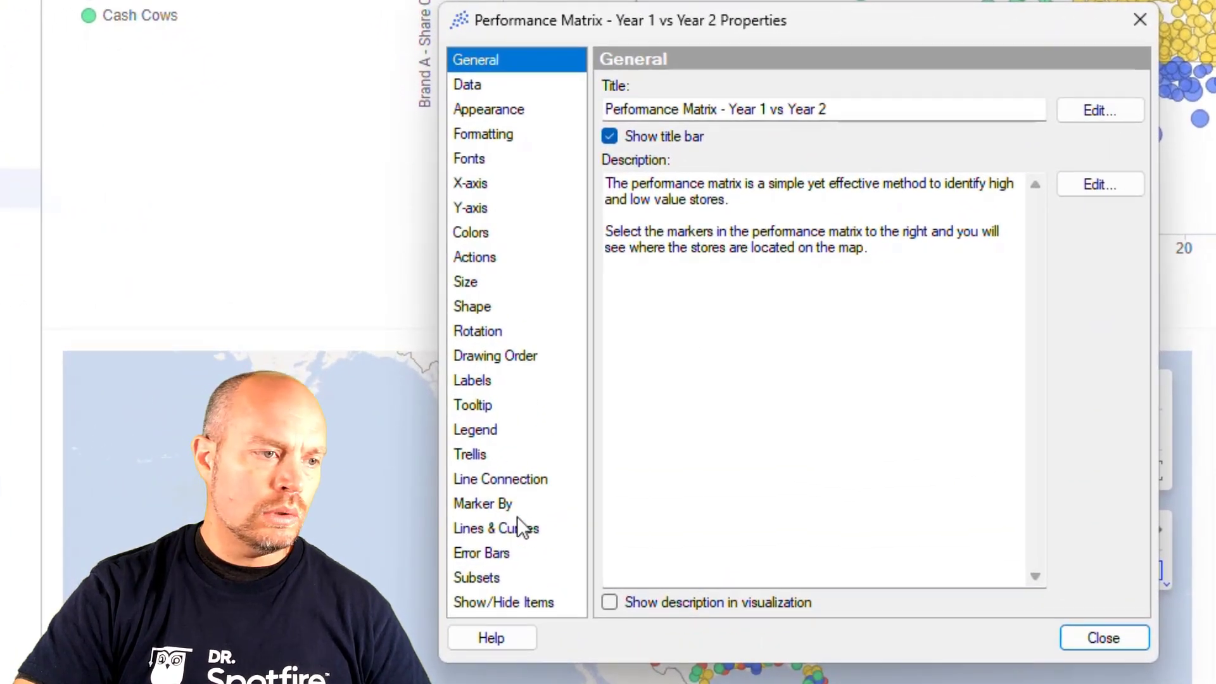
Step: Open the scatter plot's label expression for editing as a custom expression
click(495, 380)
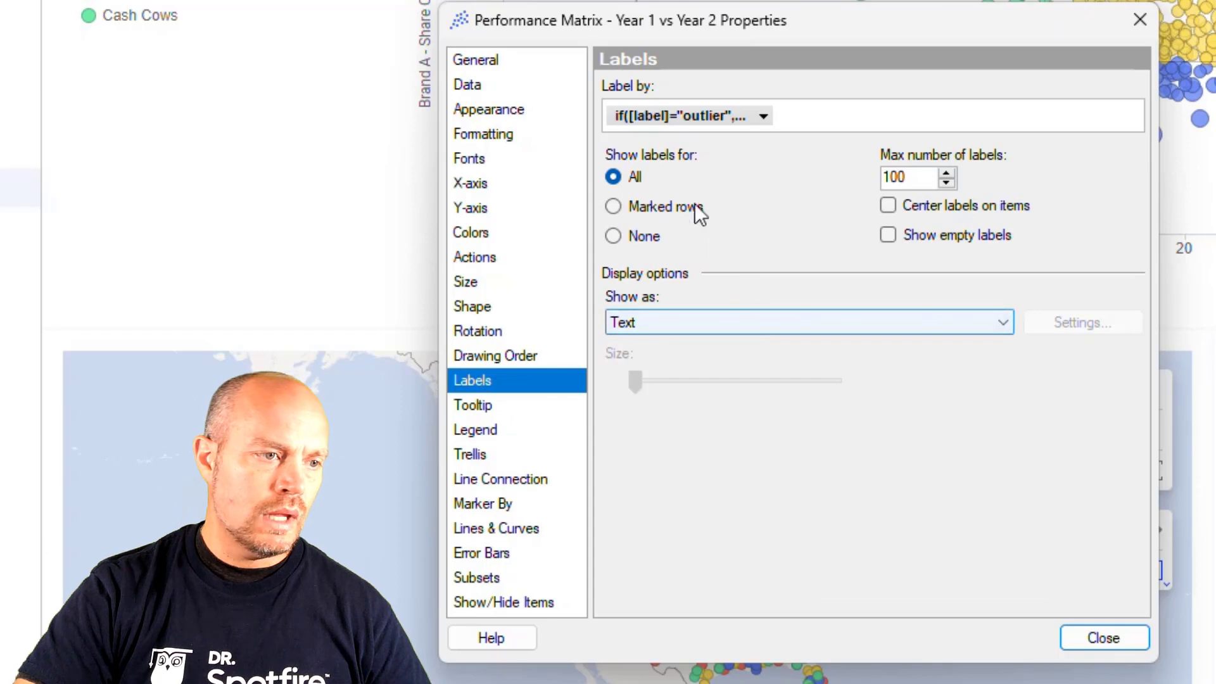
right_click(703, 118)
click(748, 161)
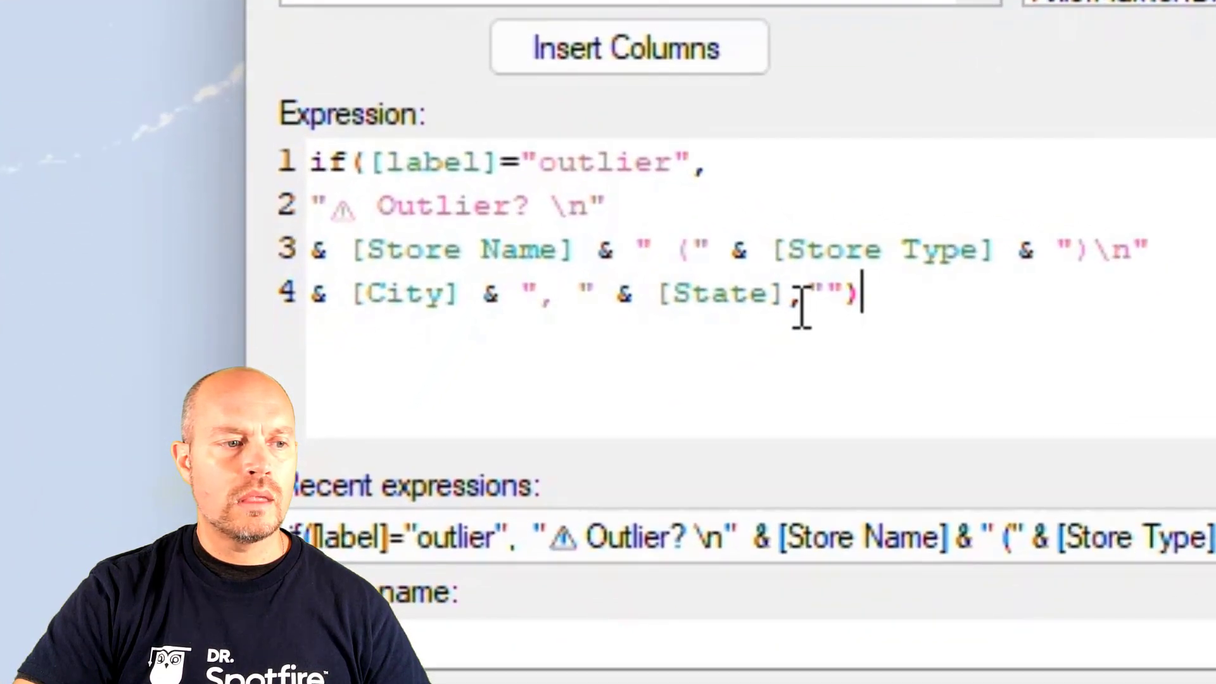
Step: Finish the if([label]="outlier", ...,"") expression showing store name, type, city and state
click(634, 160)
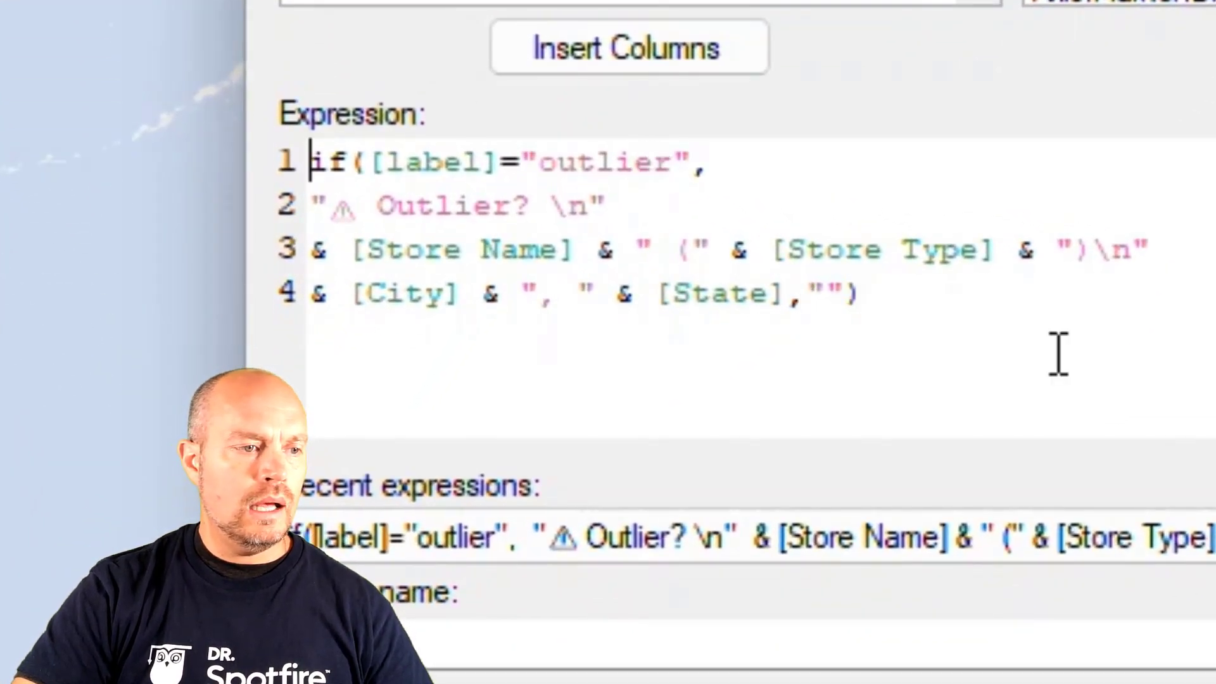
key(Home)
key(Right)
key(Right)
key(Right)
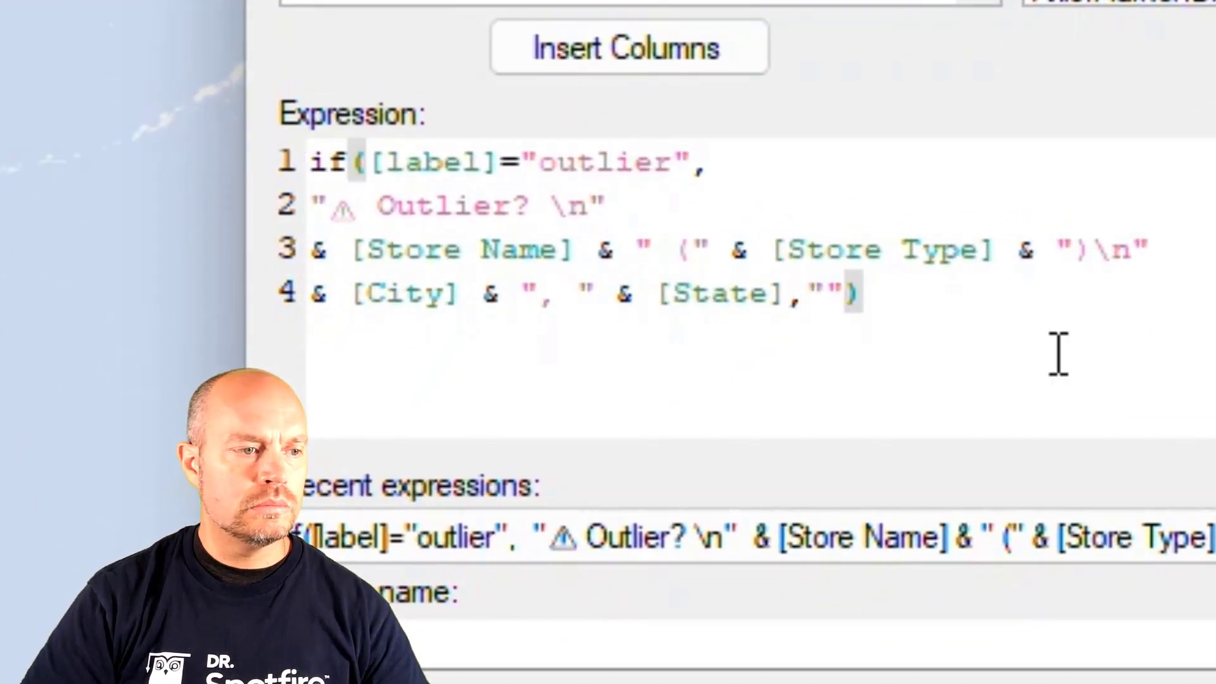
key(Right)
key(shift+Right)
key(shift+Right)
key(shift+Right)
key(shift+Right)
key(shift+Right)
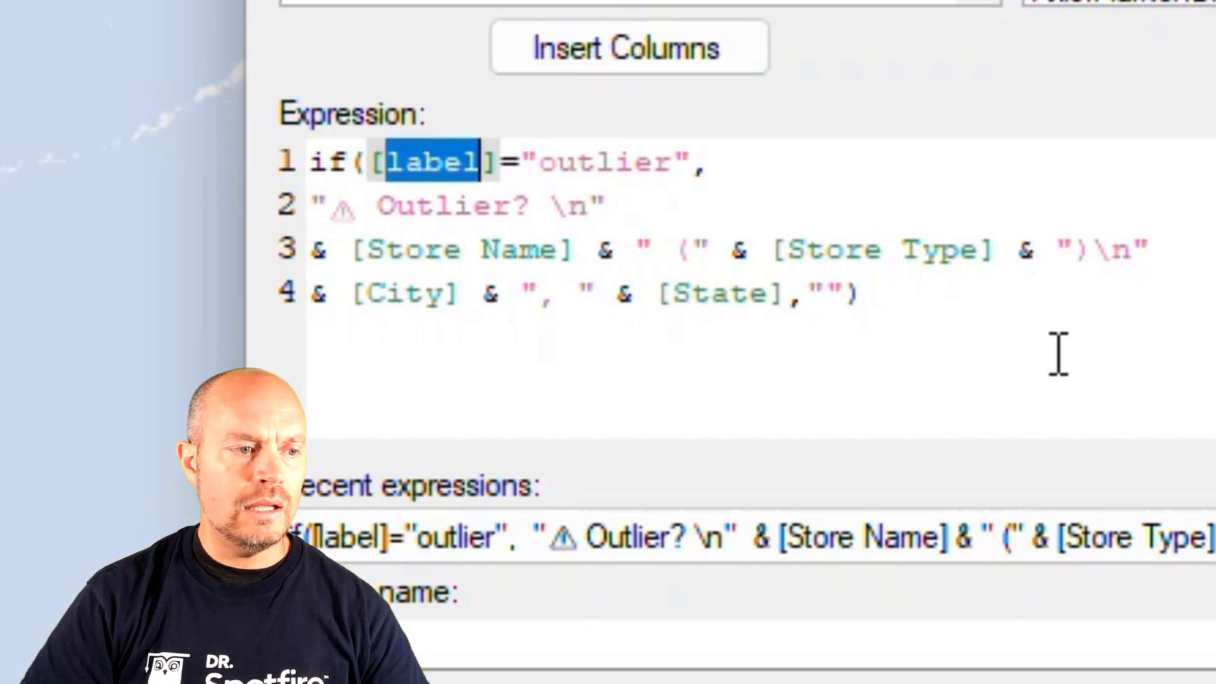
double_click(605, 159)
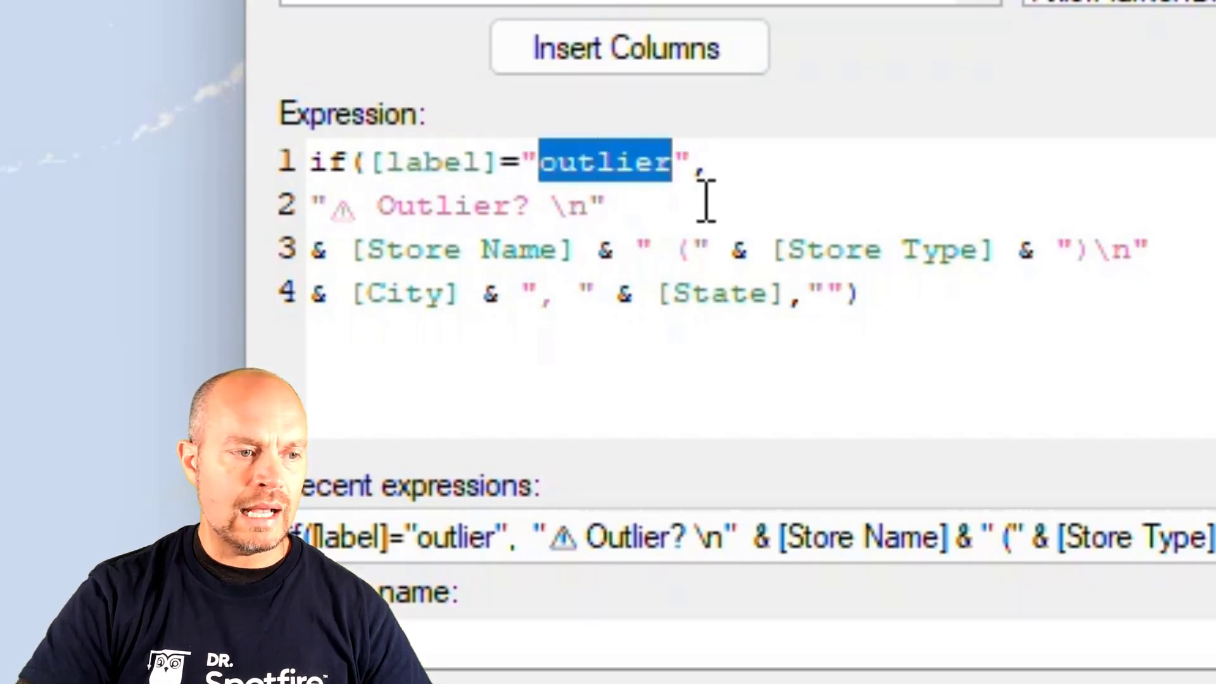
click(693, 166)
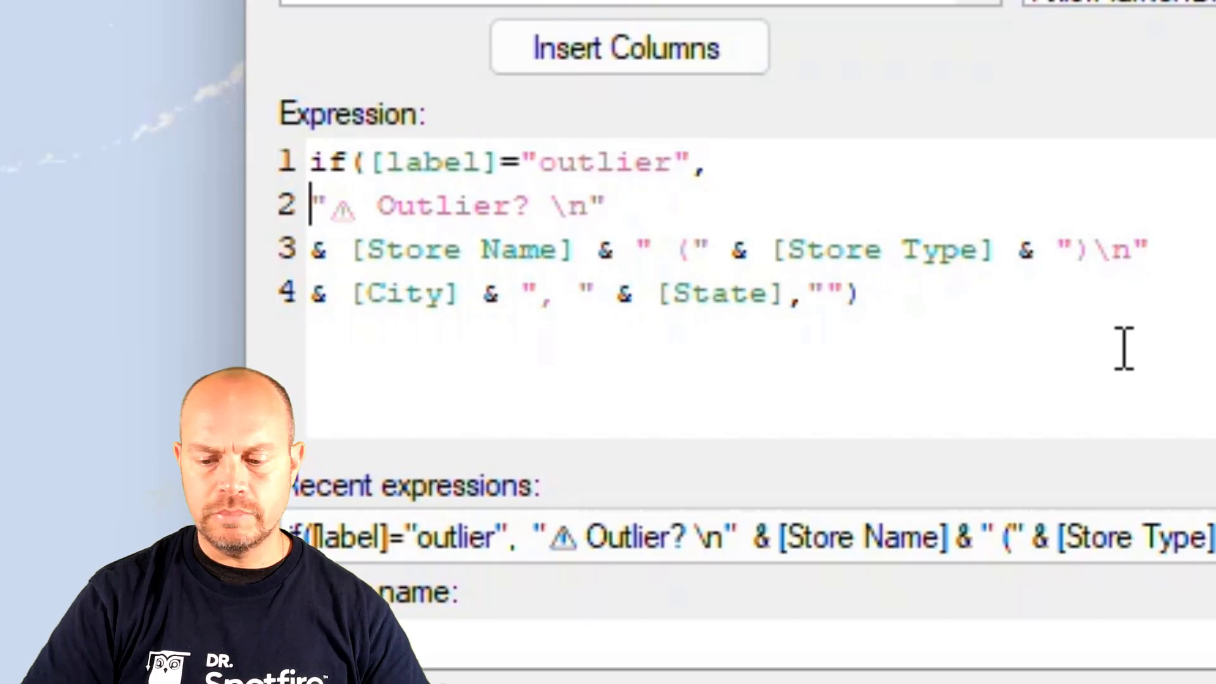
key(shift+Down)
key(shift+Down)
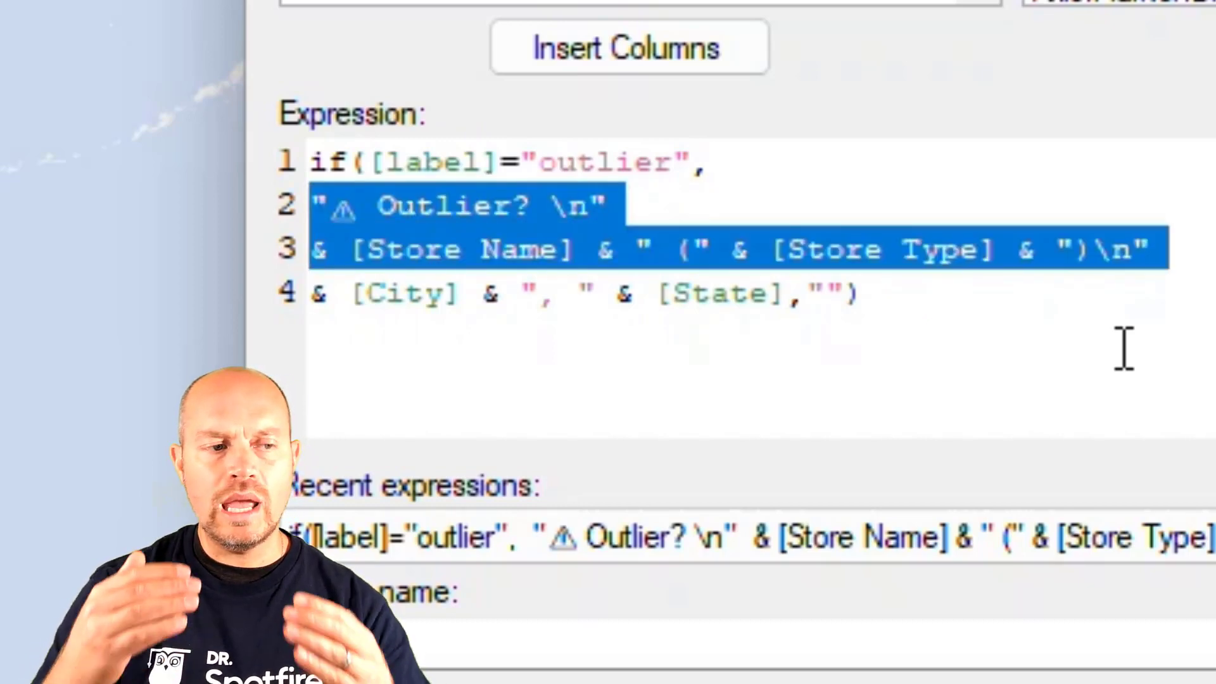
key(Up)
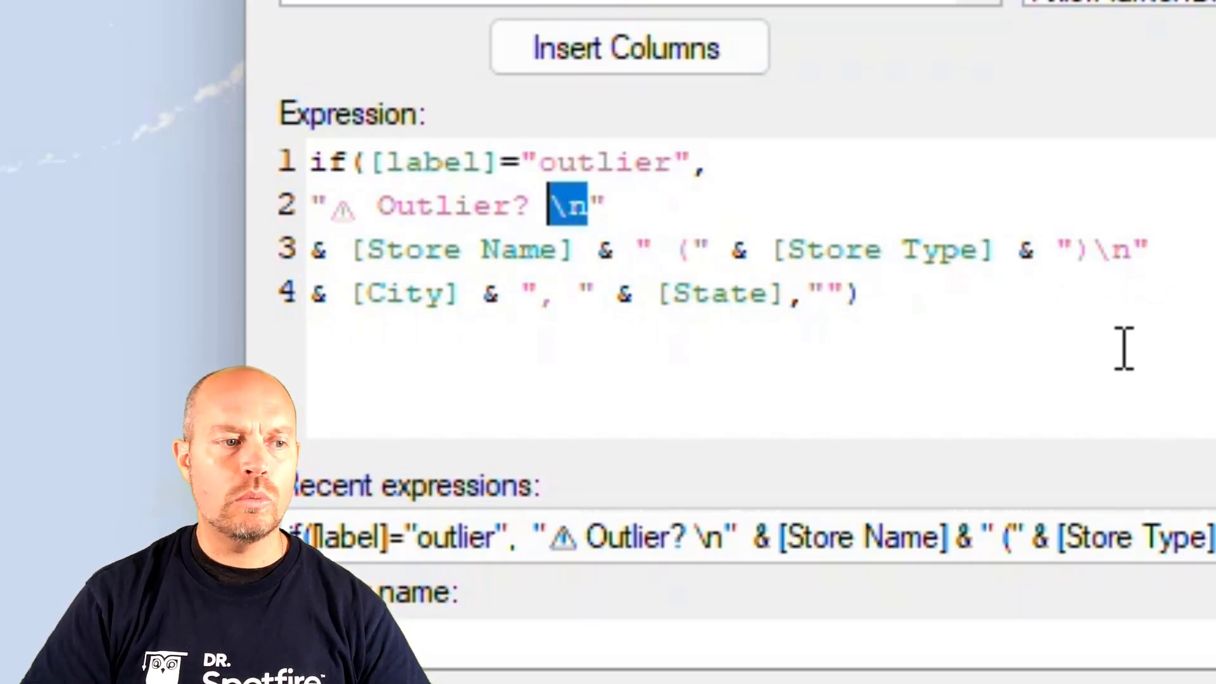
key(End)
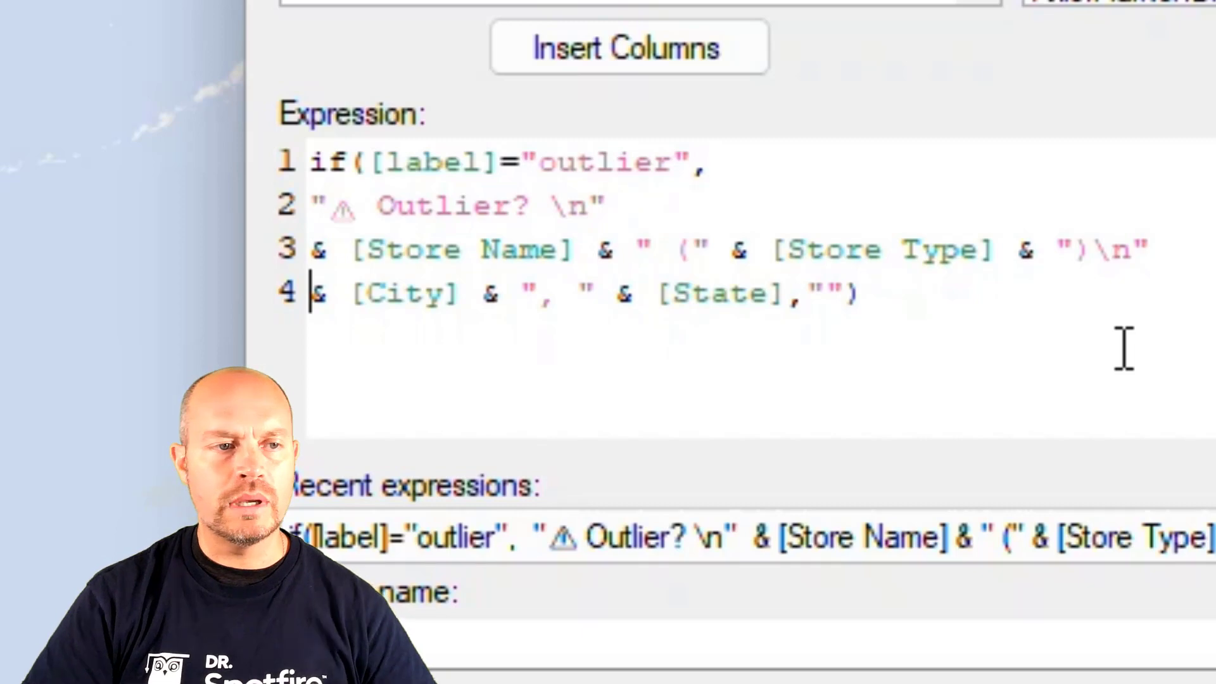
key(Right)
key(Right)
key(Right)
key(Right)
key(Right)
key(Right)
key(Right)
key(Right)
key(Right)
key(Right)
key(Right)
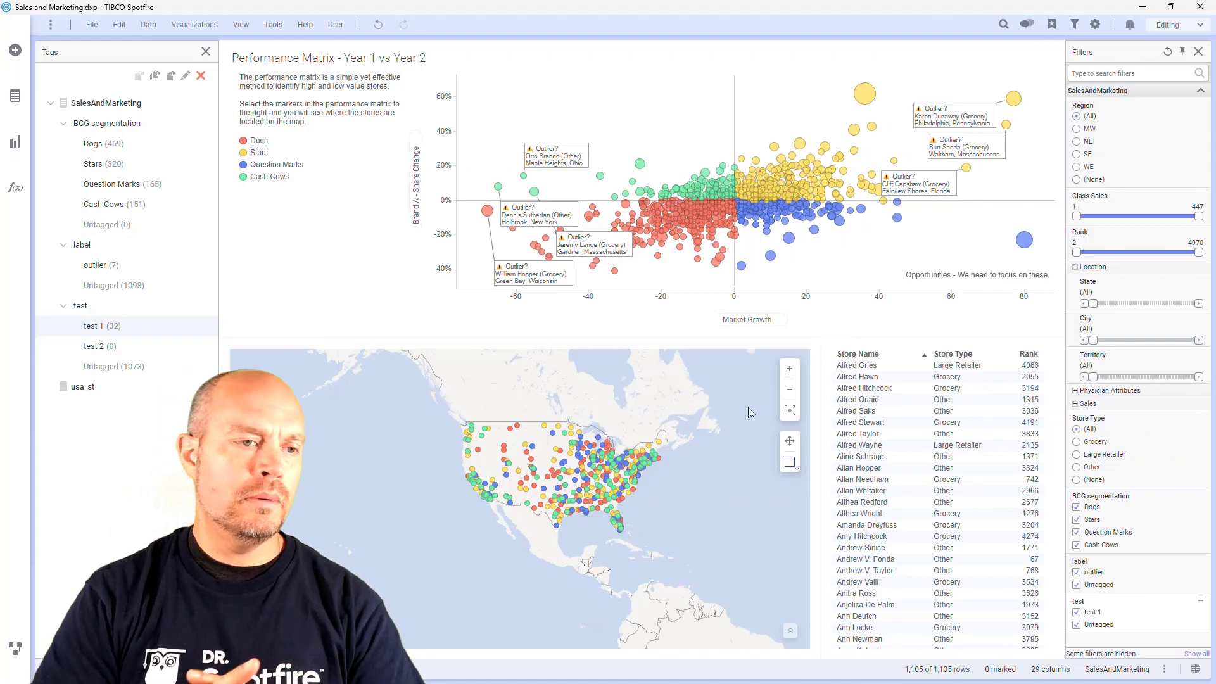
Step: Set the map's SalesAndMarketing marker layer to show labels for all stores
right_click(674, 407)
click(681, 663)
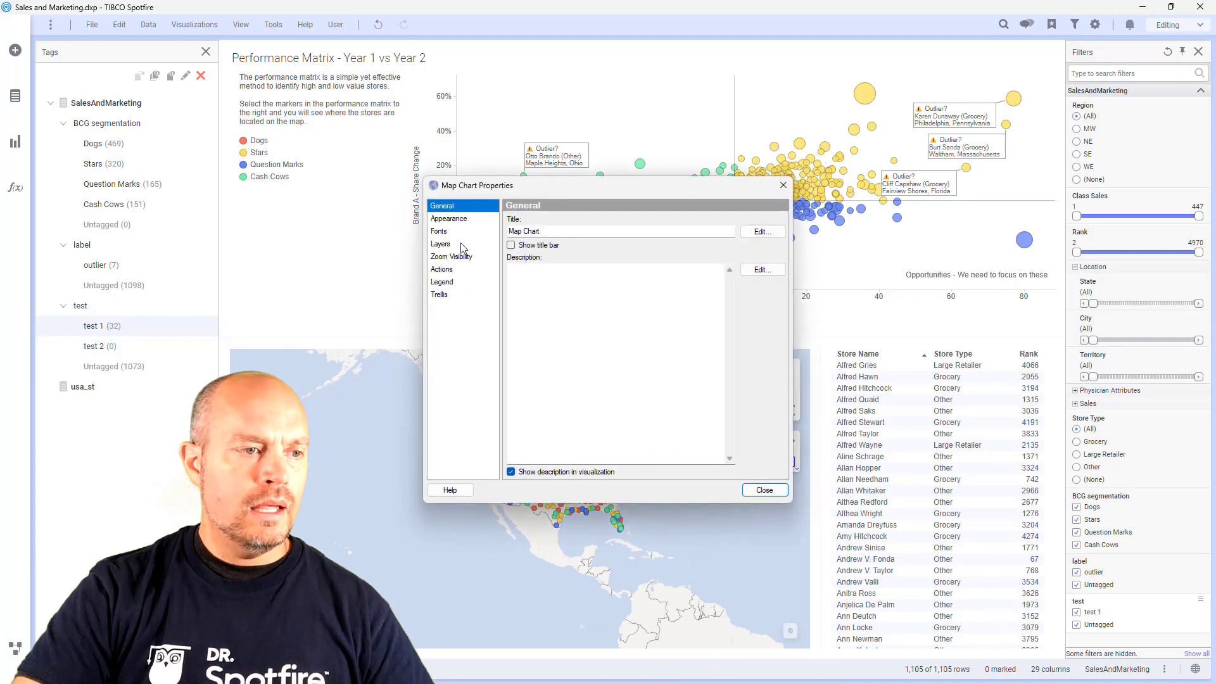
click(440, 244)
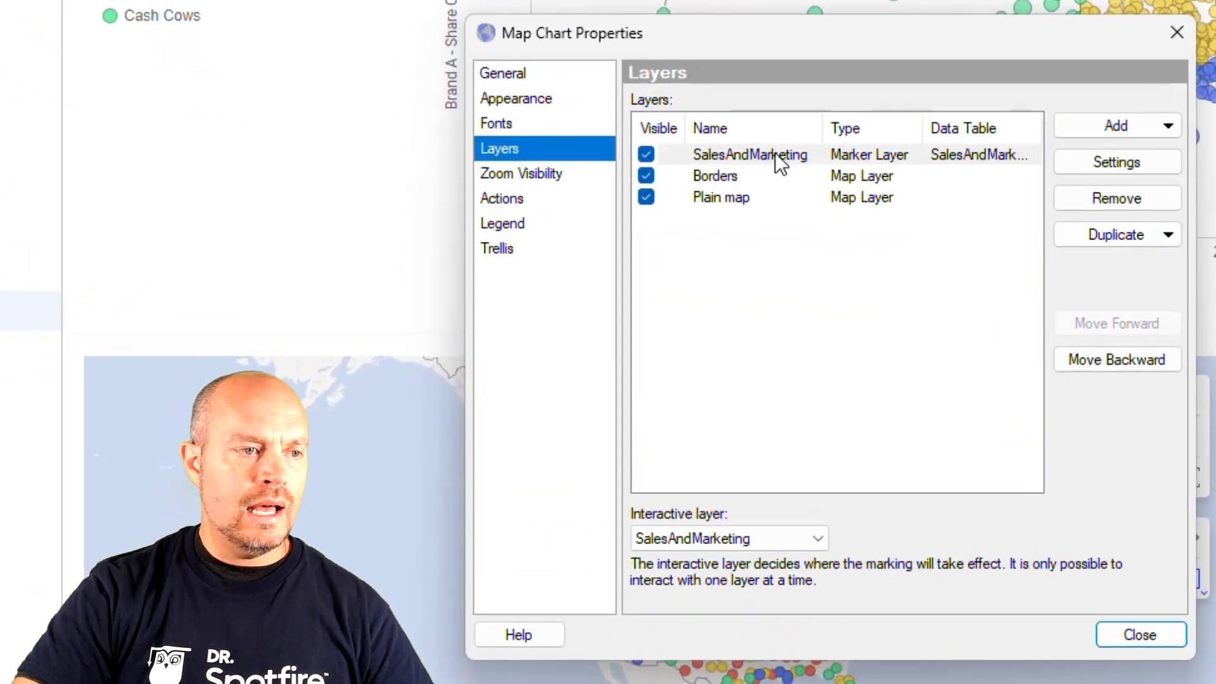
click(726, 183)
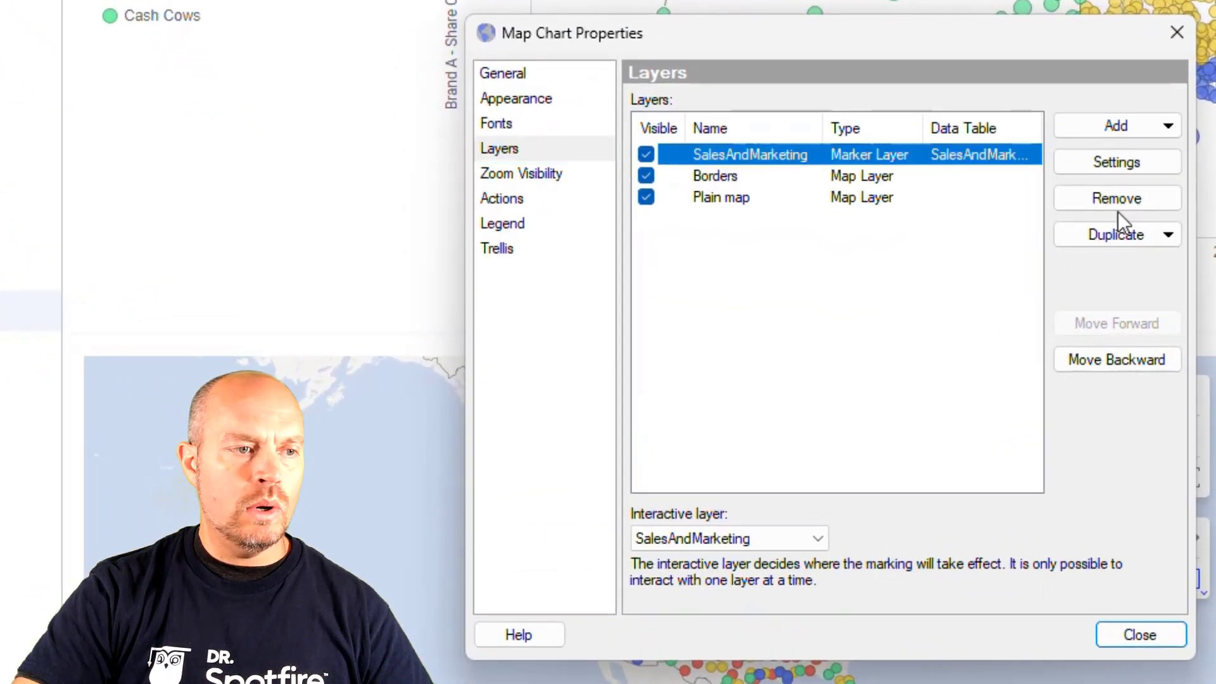
click(1136, 169)
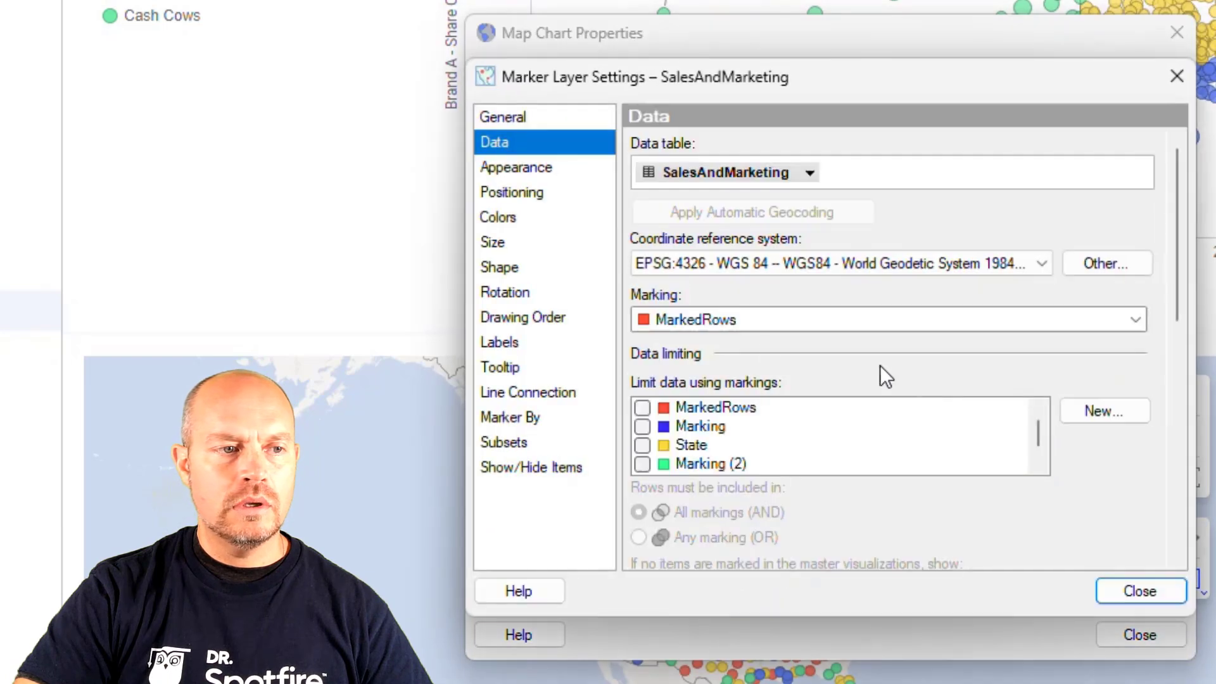
click(507, 348)
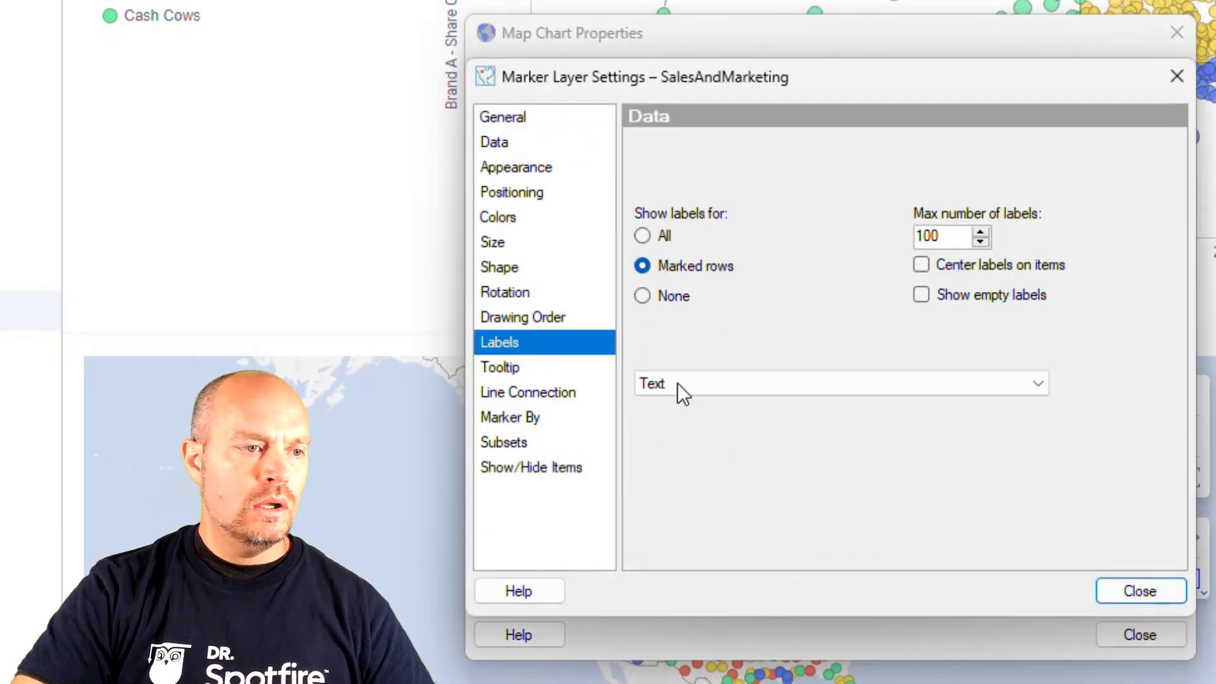
click(663, 237)
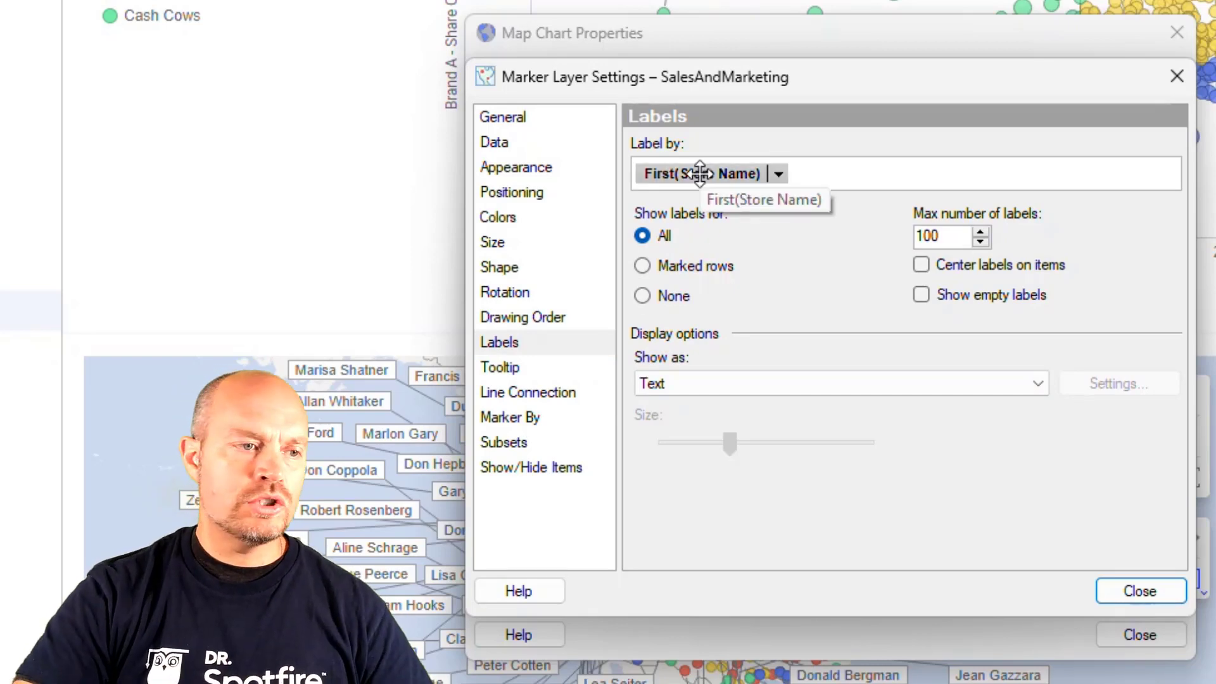
right_click(726, 175)
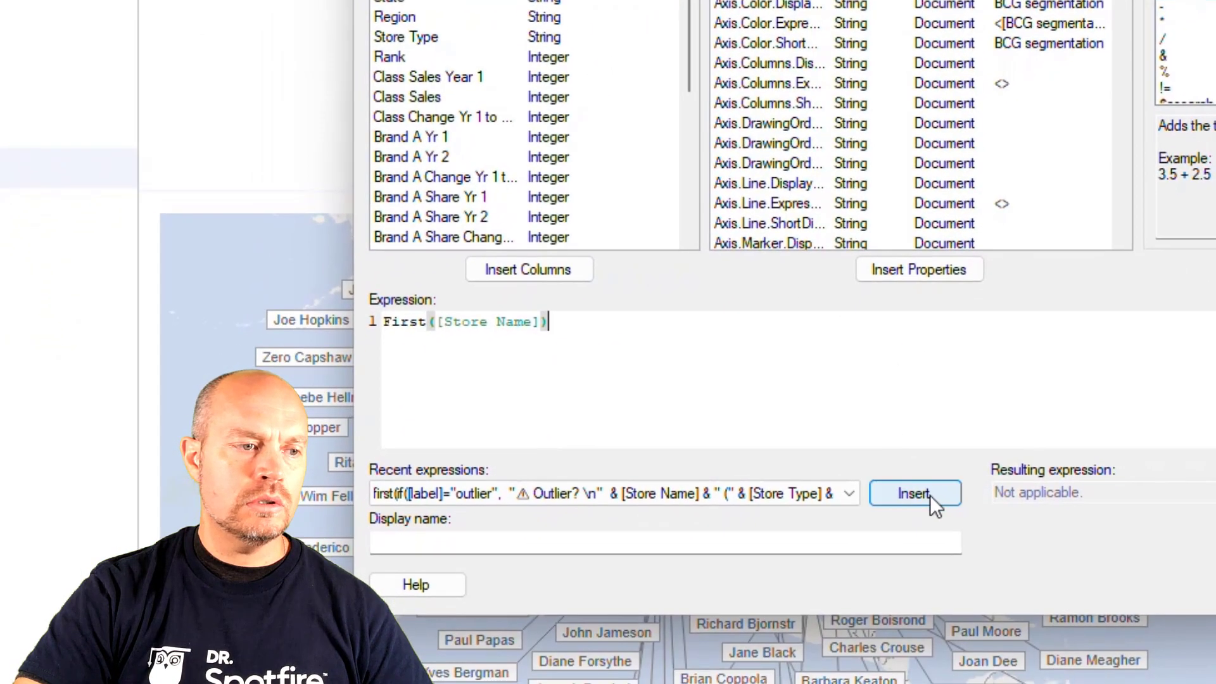
Step: Label the map markers with the recent outlier IF expression wrapped in first(...)
click(915, 493)
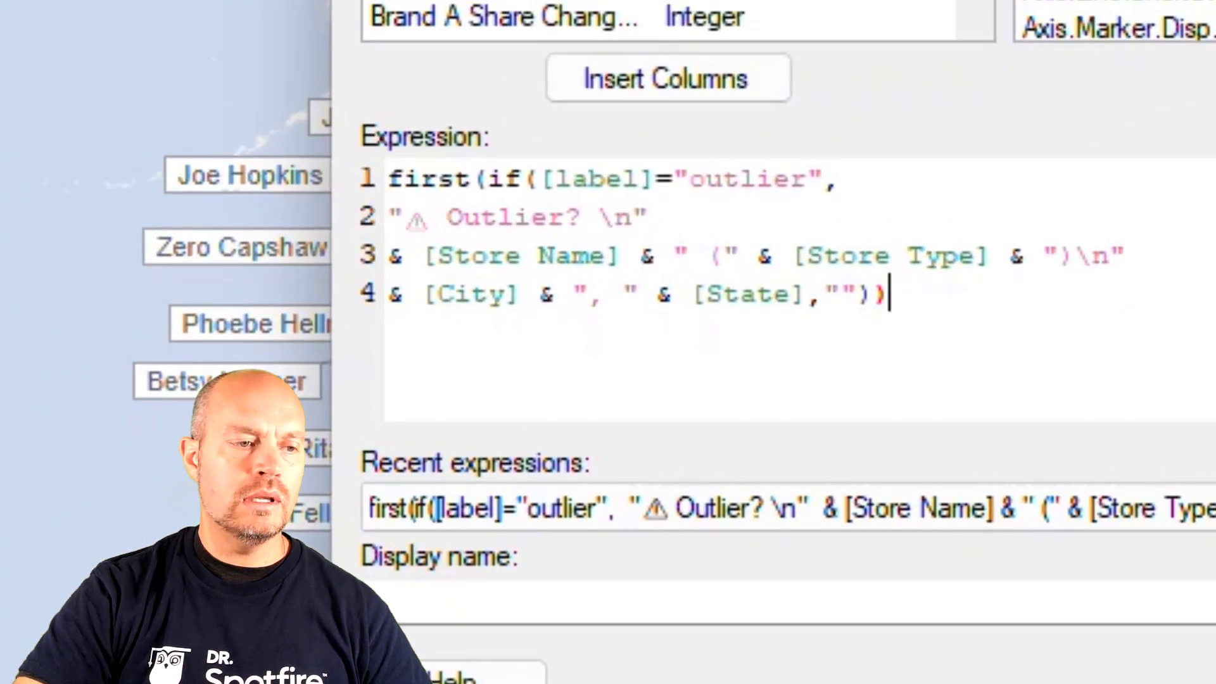
key(Home)
key(Up)
key(Up)
key(Up)
key(ctrl+shift+Right)
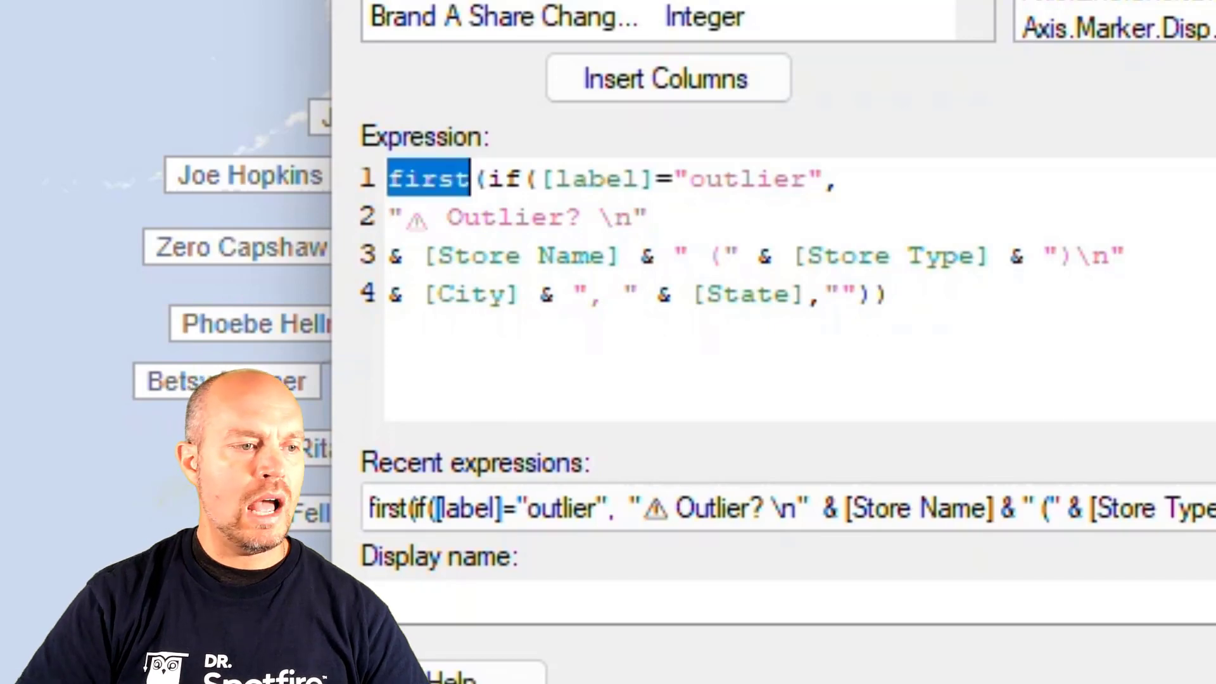
key(ctrl+End)
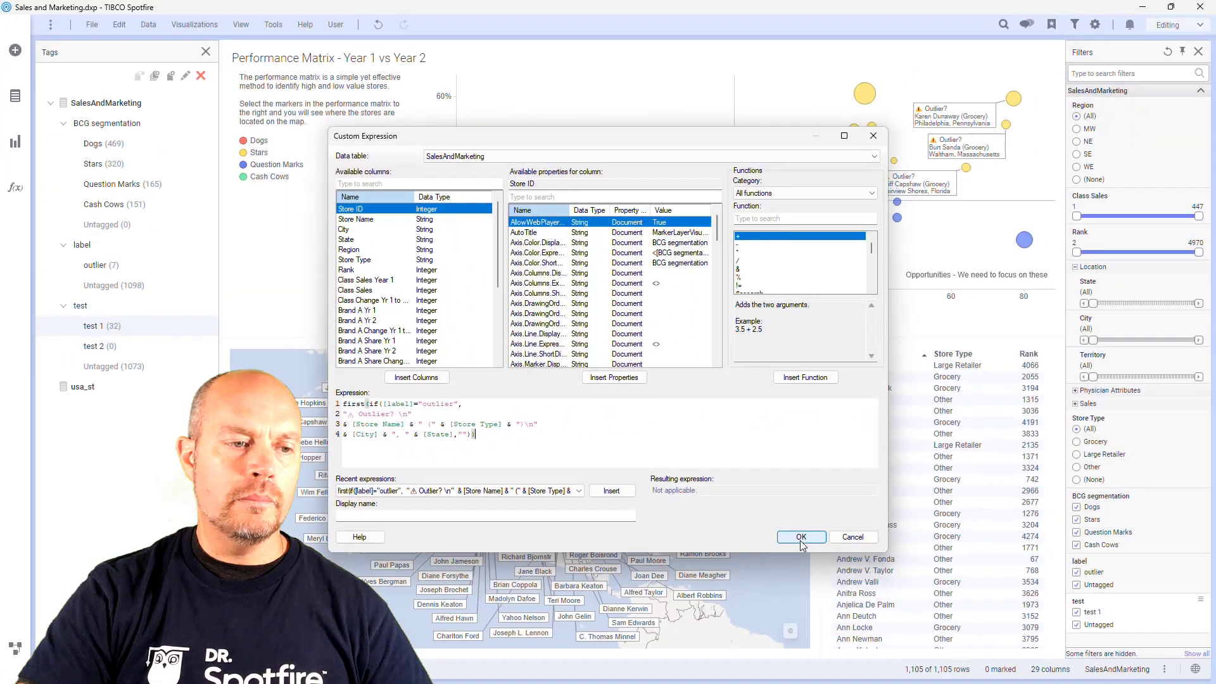
click(802, 537)
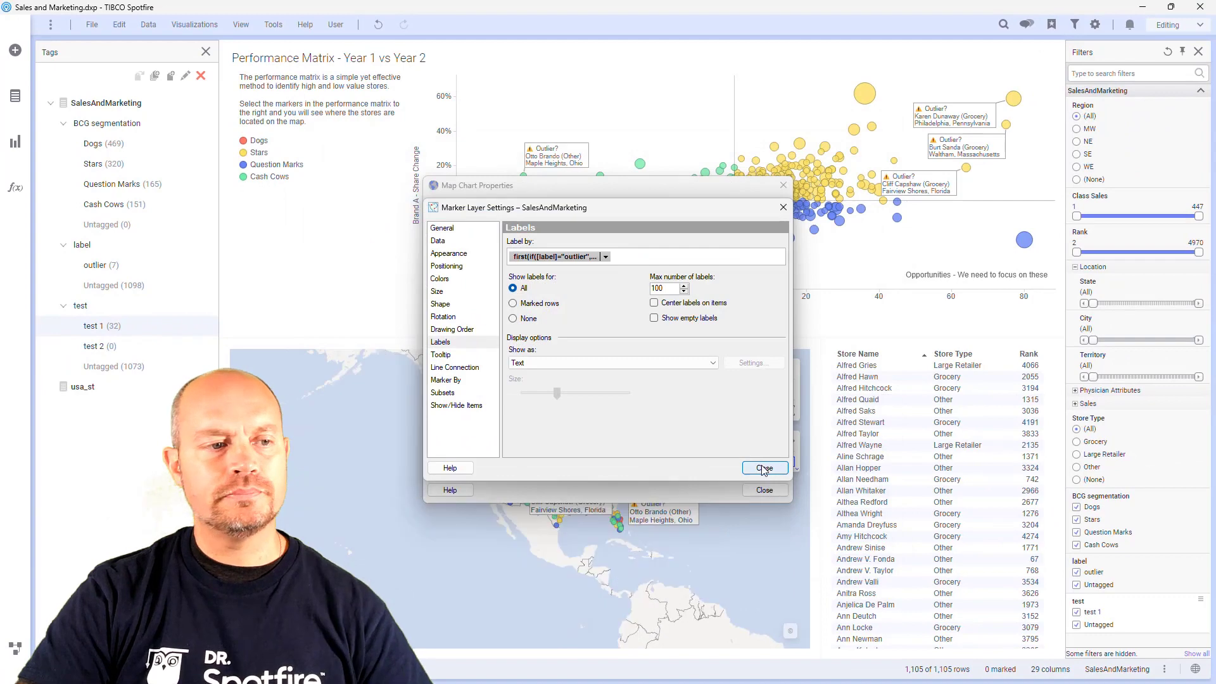
Step: Add the Omaha, Nebraska grocery store to the outlier tag, bringing it to 8 stores
click(766, 466)
click(765, 490)
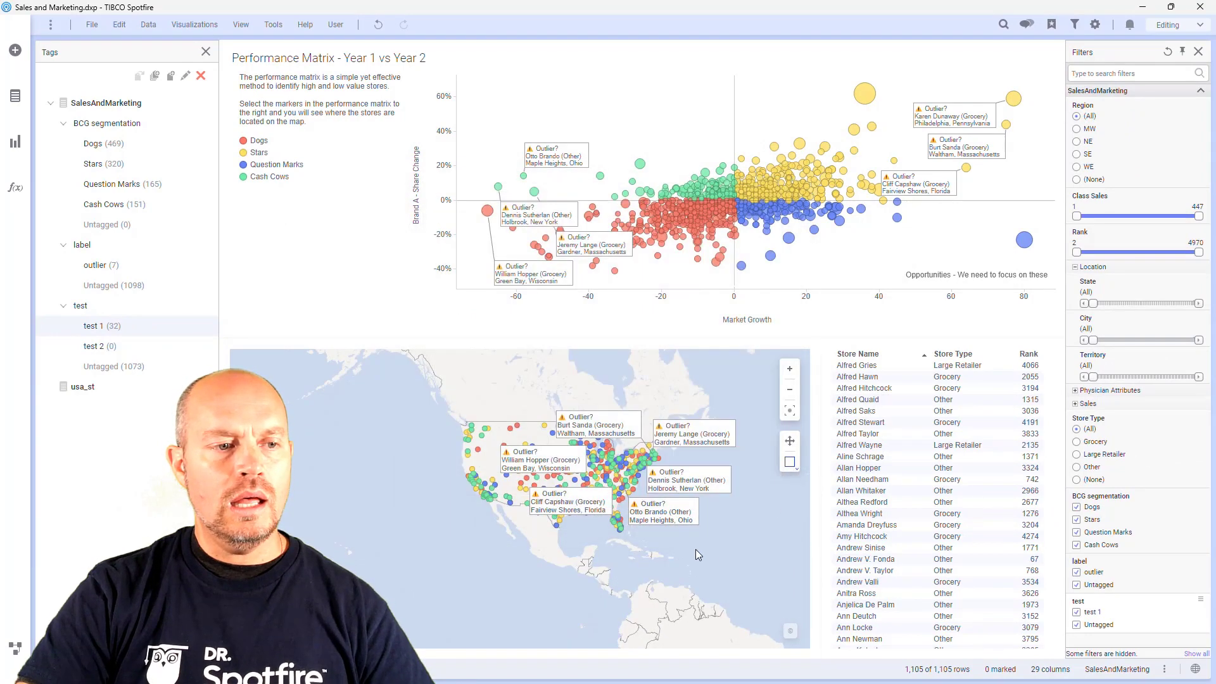
scroll(639, 474, up, 5)
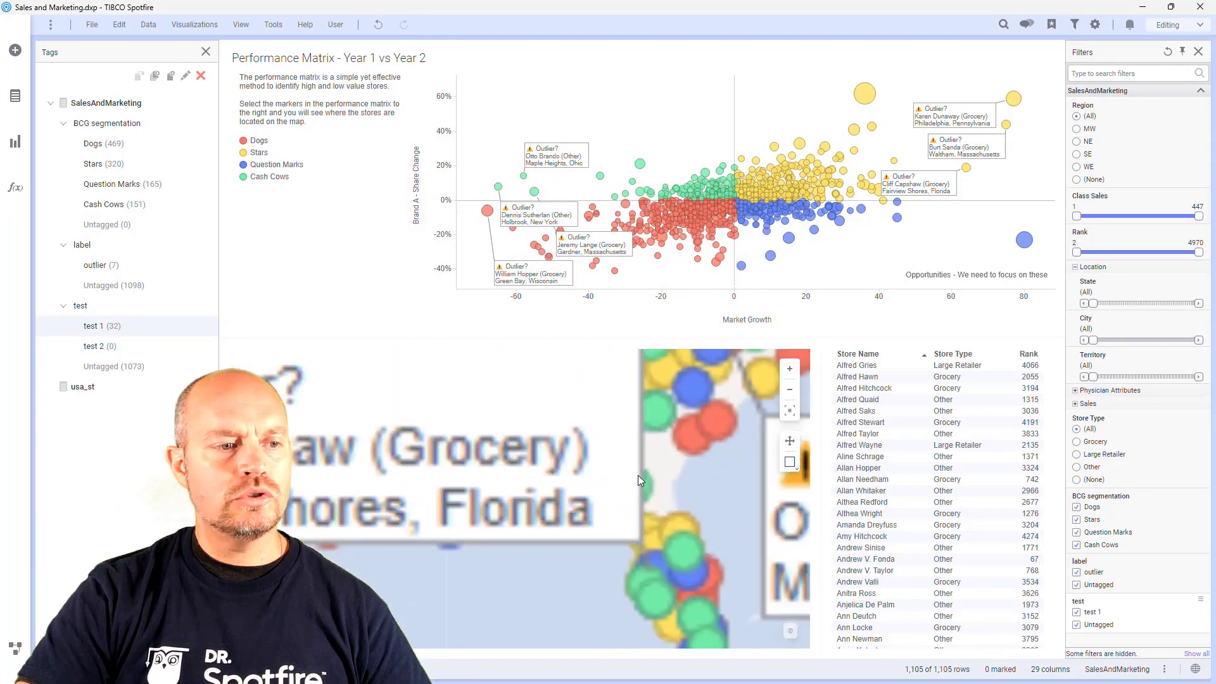
scroll(637, 477, down, 5)
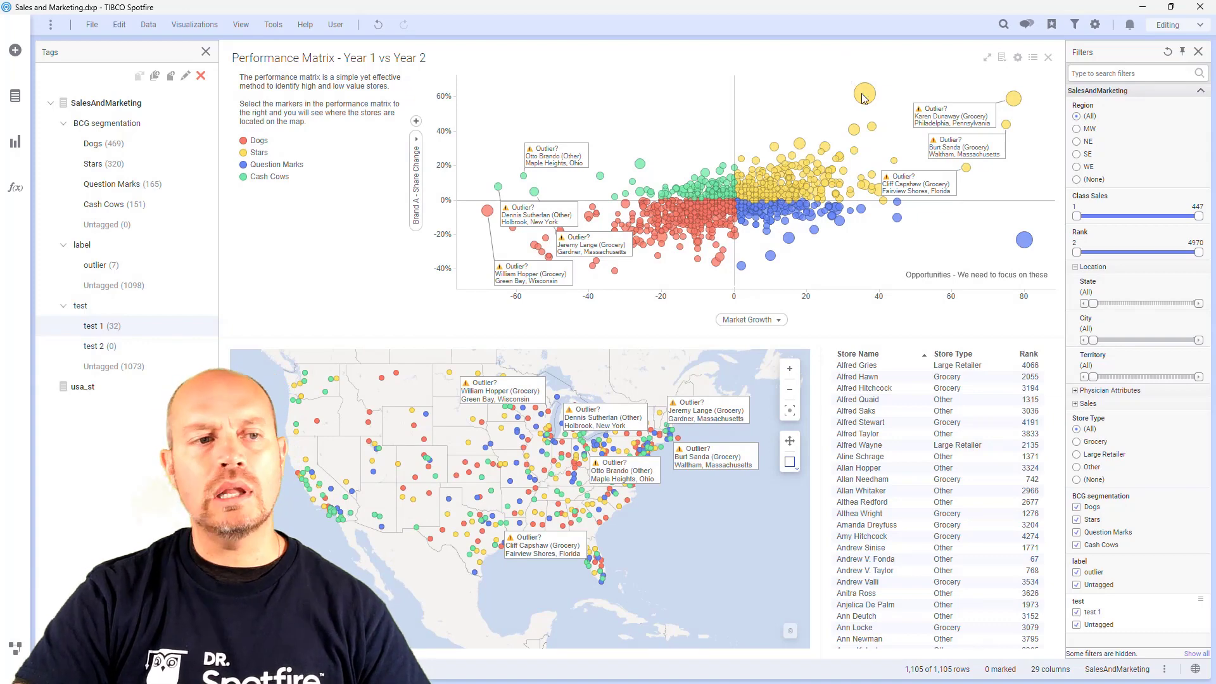
click(114, 264)
drag(114, 265, 738, 193)
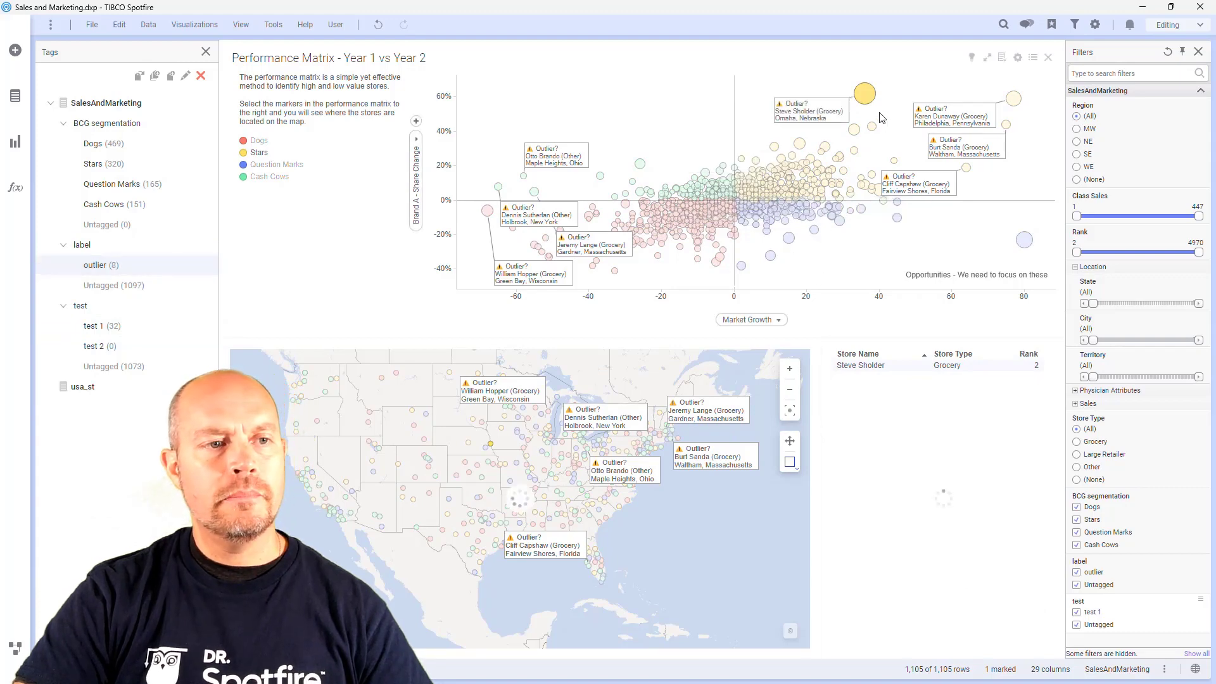